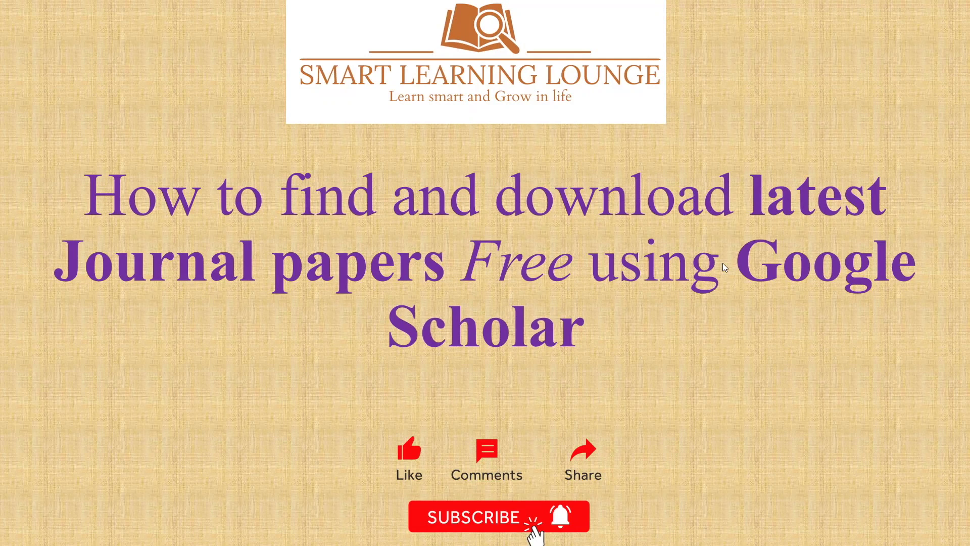
- Advance the slide show from the title slide to the Step 1–8 overview slide
{"action": "left_click", "coordinate": [734, 317]}
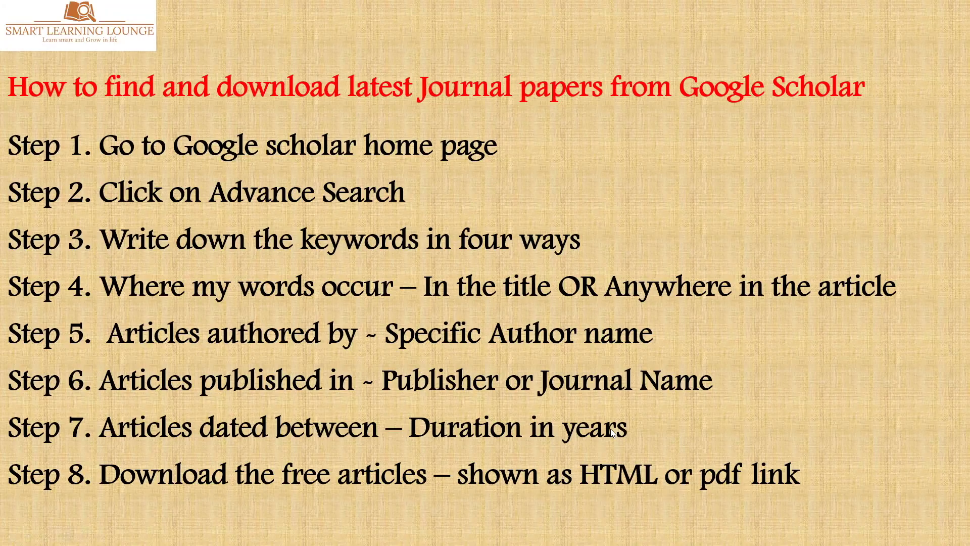
- End the slide show, search 'google scholar' in Chrome, and open the site with its side menu
{"action": "key", "text": "Escape"}
{"action": "left_click", "coordinate": [310, 536]}
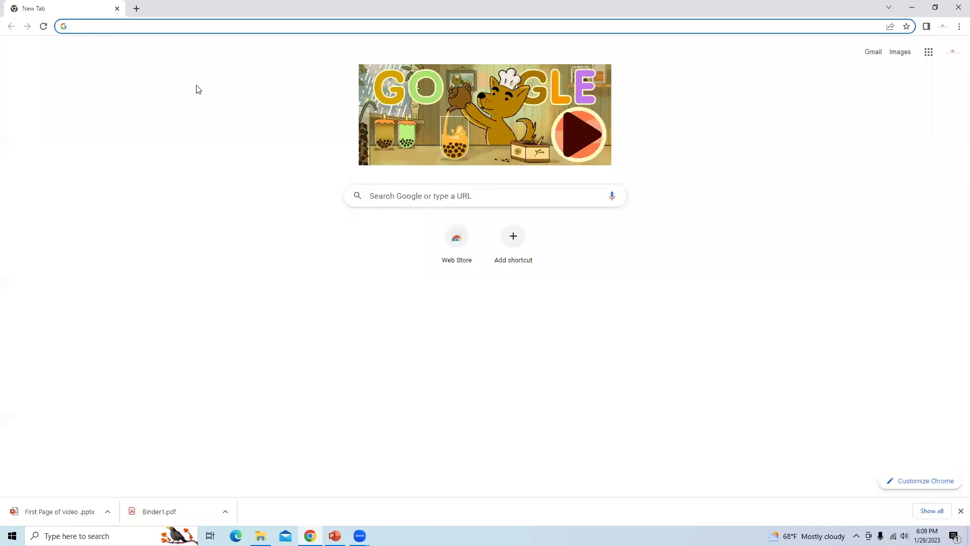
{"action": "type", "text": "google scholar"}
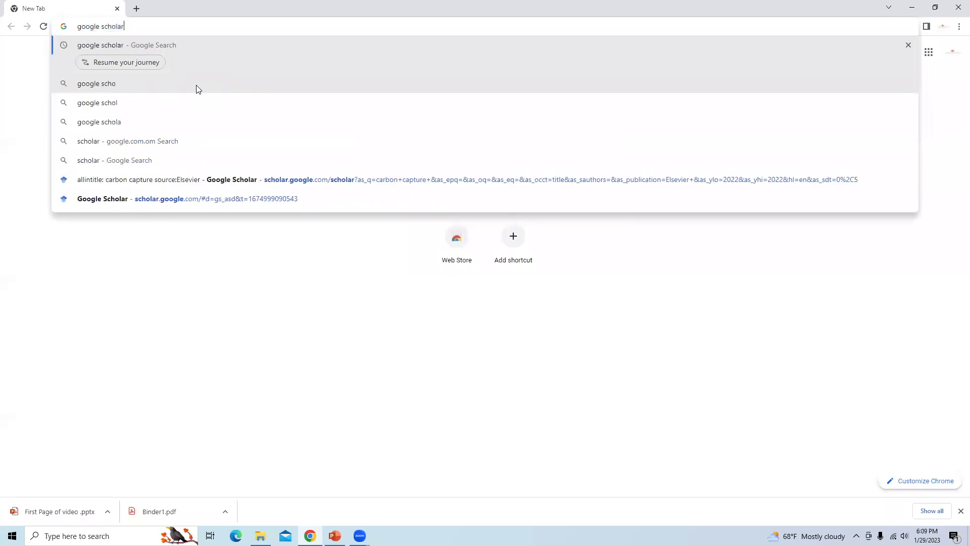
{"action": "key", "text": "Return"}
{"action": "left_click", "coordinate": [162, 148]}
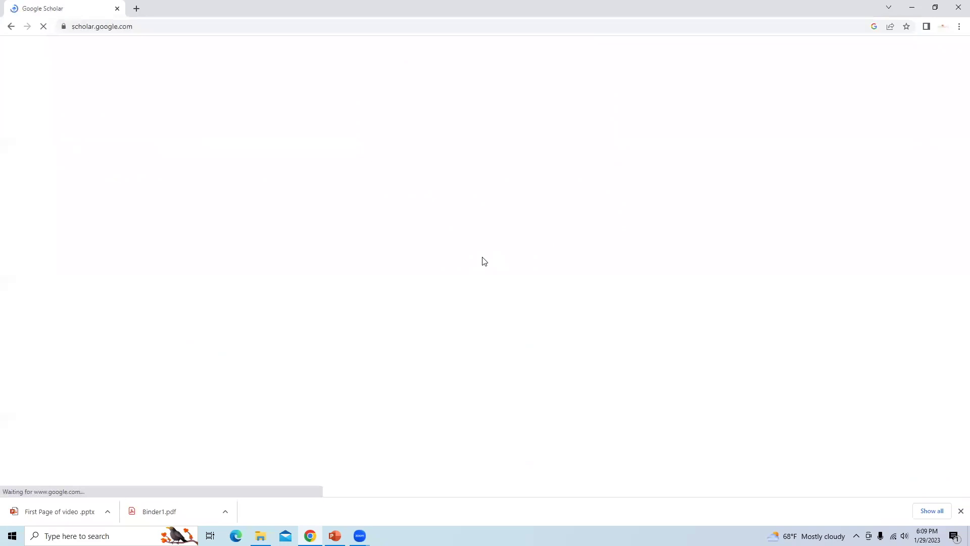
{"action": "left_click", "coordinate": [11, 51]}
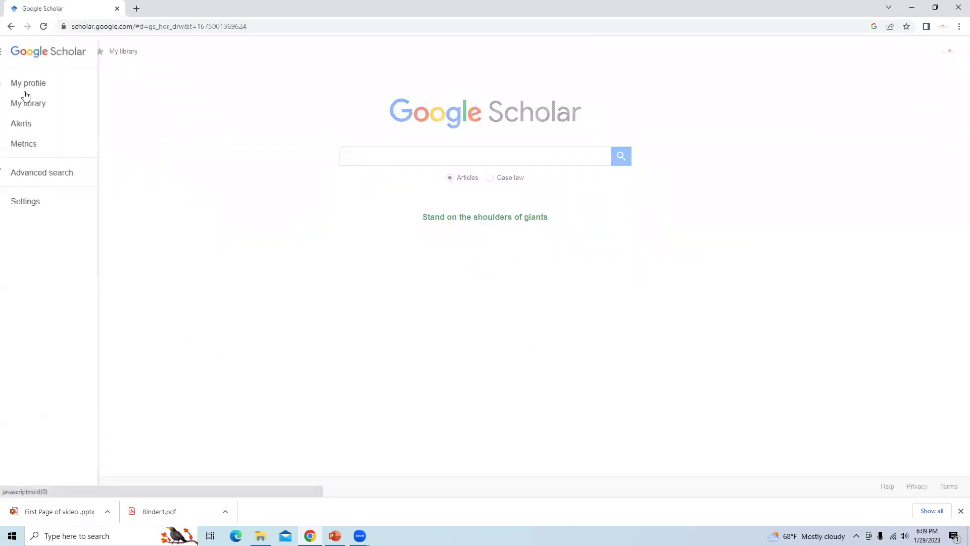
- Open the Advanced search form and highlight the all-words and without-the-words field labels
{"action": "left_click", "coordinate": [56, 174]}
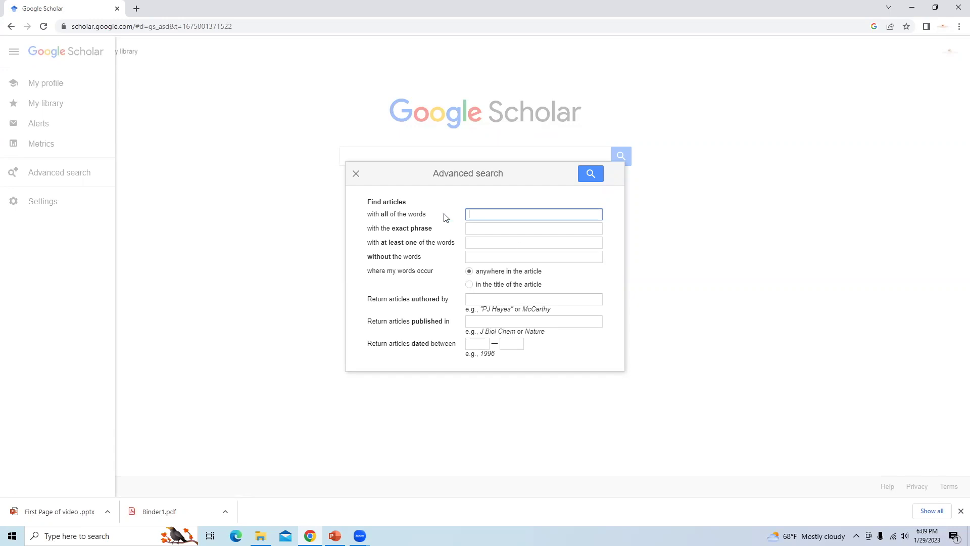
{"action": "left_click_drag", "start_coordinate": [366, 216], "coordinate": [417, 247]}
{"action": "left_click", "coordinate": [421, 236]}
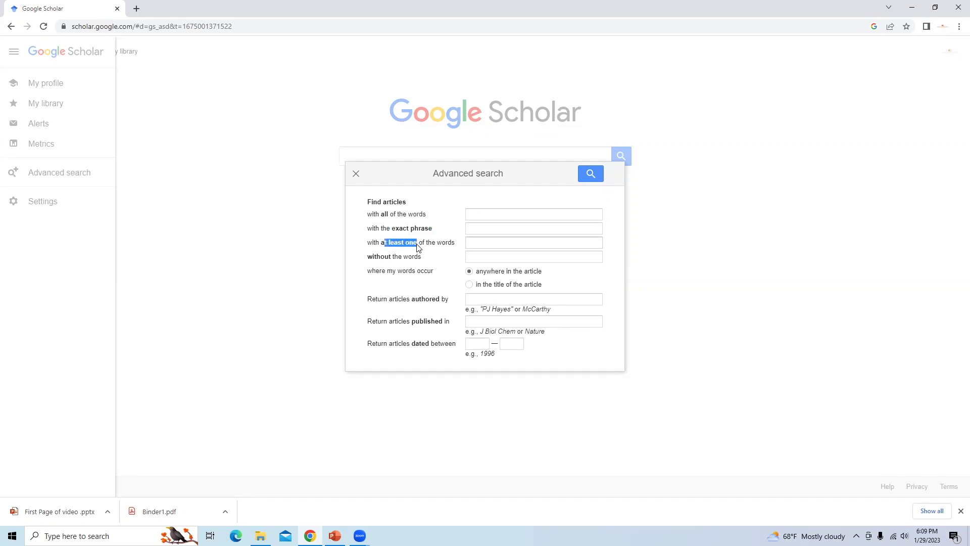
{"action": "left_click", "coordinate": [383, 262]}
{"action": "left_click_drag", "start_coordinate": [366, 258], "coordinate": [421, 260]}
{"action": "double_click", "coordinate": [412, 259]}
{"action": "left_click", "coordinate": [419, 262]}
{"action": "left_click_drag", "start_coordinate": [370, 258], "coordinate": [432, 262]}
- Enter 'Carbon capture' as the all-words term, fix its typos, and restrict matching to article titles
{"action": "left_click", "coordinate": [432, 262]}
{"action": "left_click", "coordinate": [489, 217]}
{"action": "type", "text": "CArbon"}
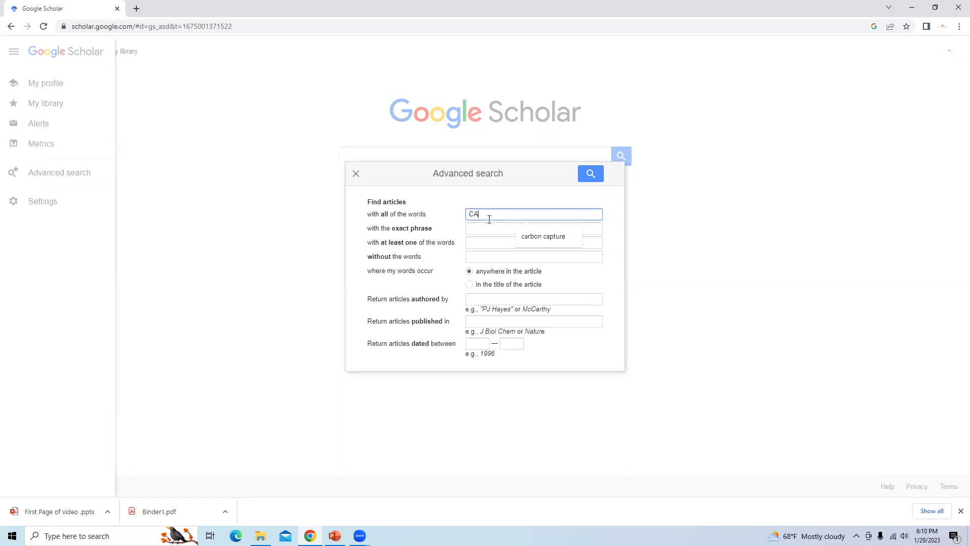
{"action": "key", "text": "BackSpace"}
{"action": "key", "text": "BackSpace"}
{"action": "key", "text": "BackSpace"}
{"action": "key", "text": "BackSpace"}
{"action": "type", "text": "arbon capture"}
{"action": "left_click", "coordinate": [478, 214]}
{"action": "key", "text": "BackSpace"}
{"action": "left_click", "coordinate": [469, 286]}
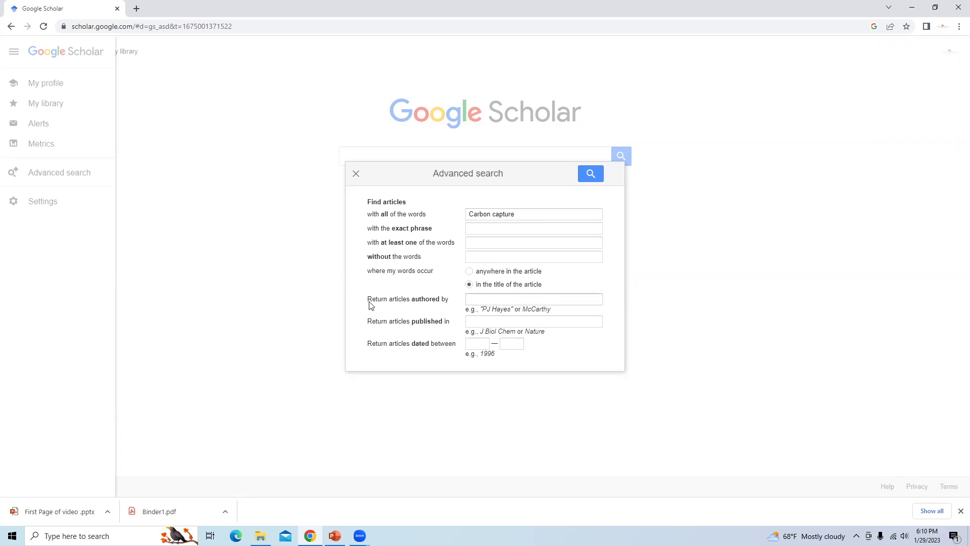
{"action": "left_click_drag", "start_coordinate": [411, 302], "coordinate": [438, 305]}
- Set the publication source to Elsevier from the suggestion list
{"action": "left_click", "coordinate": [444, 303]}
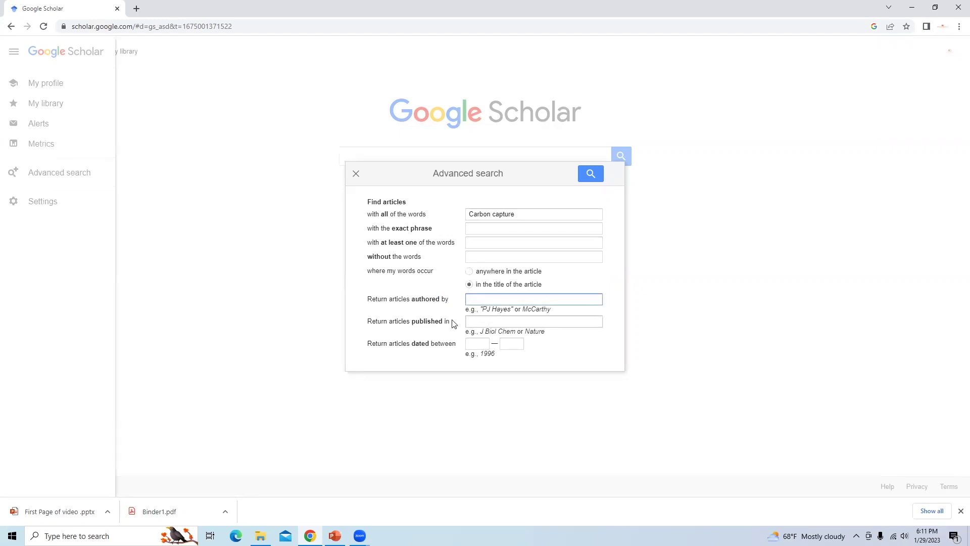
{"action": "left_click_drag", "start_coordinate": [368, 322], "coordinate": [452, 323]}
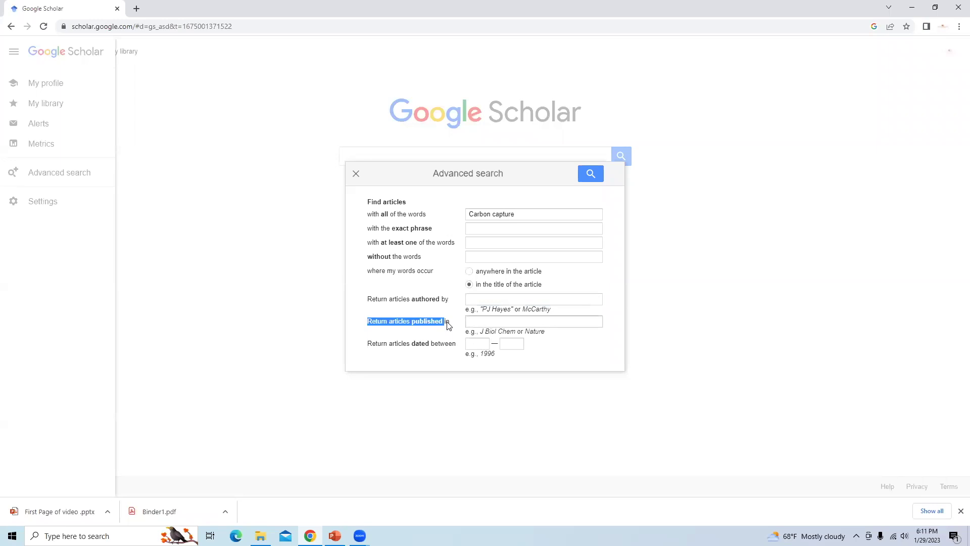
{"action": "left_click", "coordinate": [486, 323]}
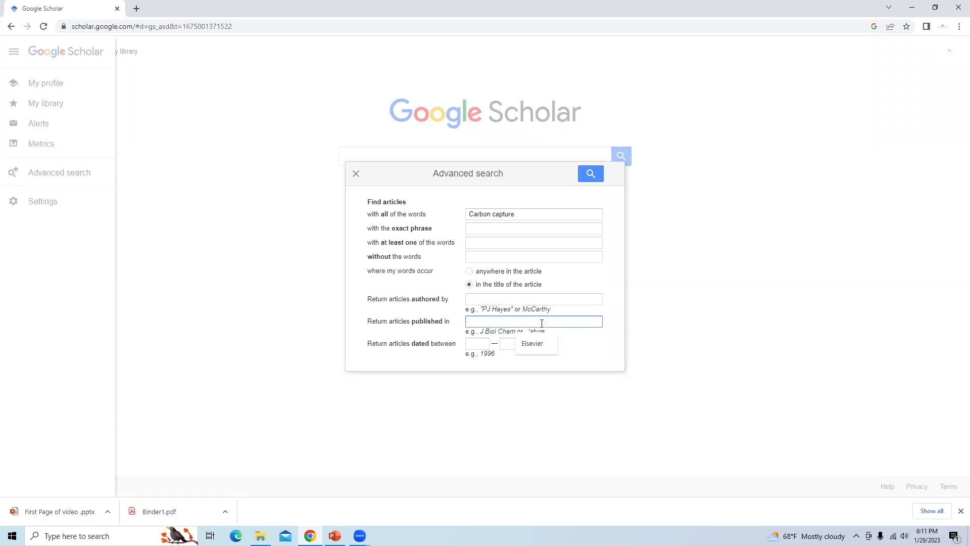
{"action": "left_click", "coordinate": [535, 343]}
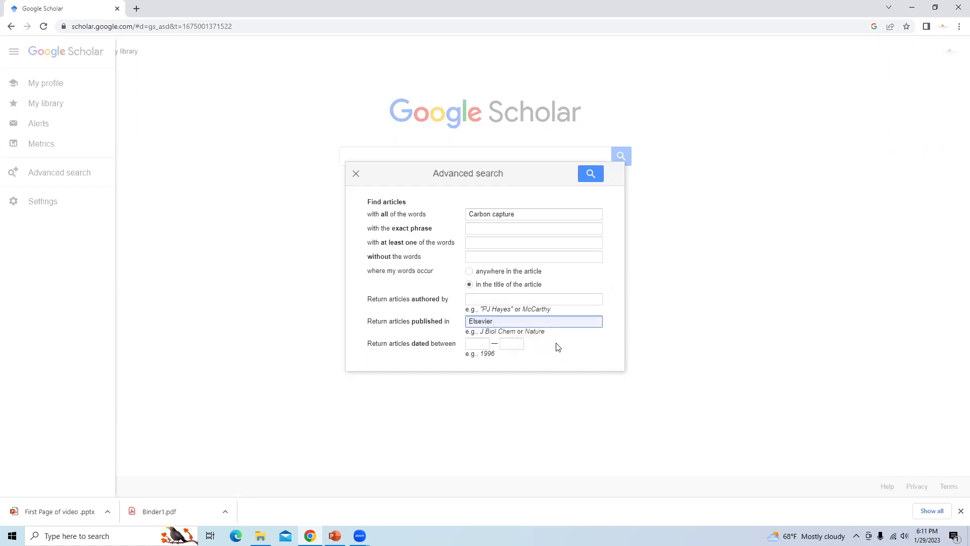
{"action": "left_click", "coordinate": [578, 342]}
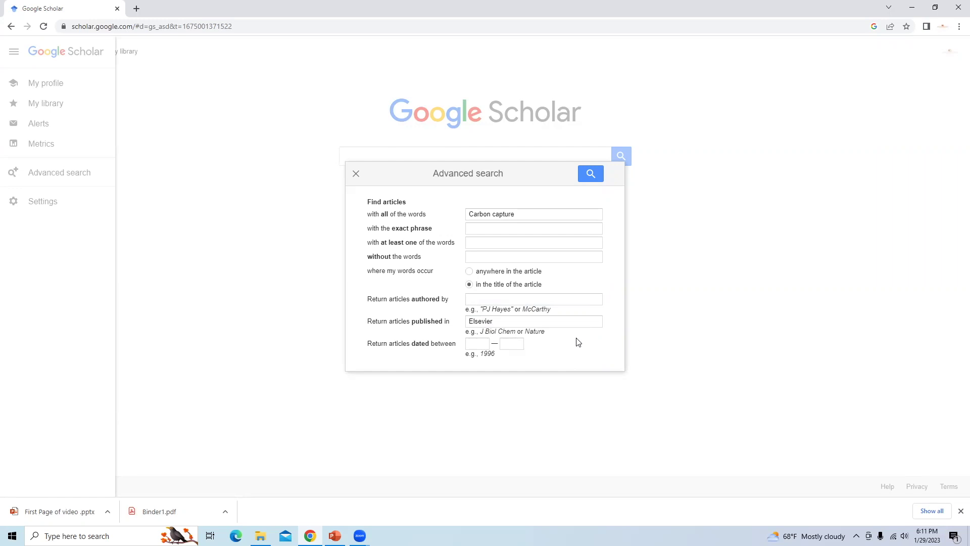
- Limit the publication dates to between 2022 and 2023
{"action": "left_click", "coordinate": [479, 346]}
{"action": "type", "text": "2022"}
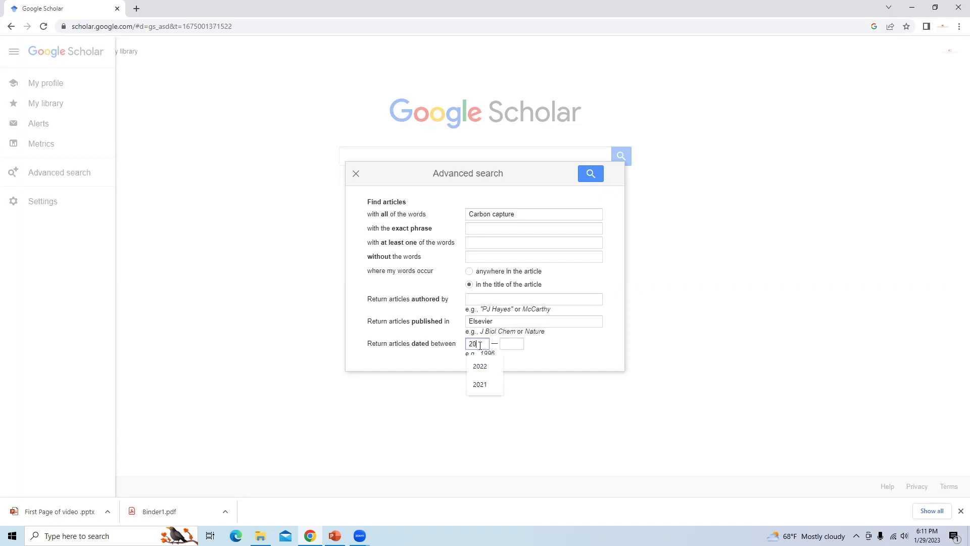
{"action": "left_click", "coordinate": [520, 345]}
{"action": "type", "text": "2023"}
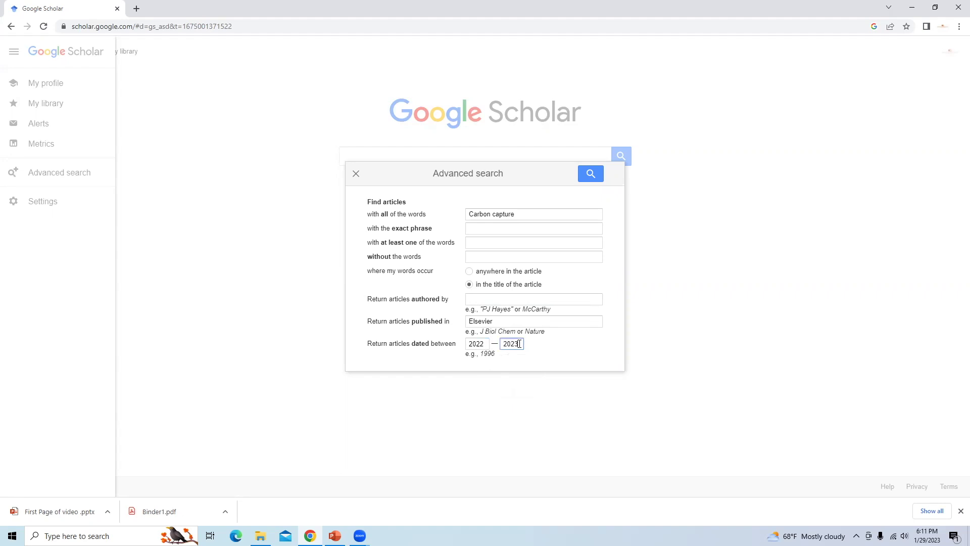
{"action": "left_click", "coordinate": [560, 352]}
{"action": "left_click_drag", "start_coordinate": [519, 215], "coordinate": [467, 215]}
- Run the advanced search and scroll through the roughly 510 Carbon capture results
{"action": "left_click", "coordinate": [552, 281]}
{"action": "left_click", "coordinate": [592, 181]}
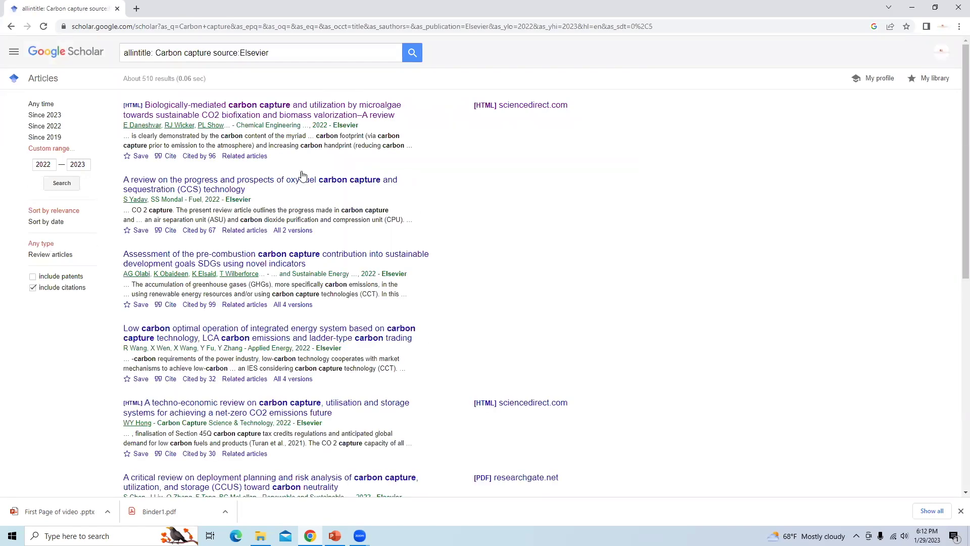
{"action": "left_click_drag", "start_coordinate": [964, 205], "coordinate": [956, 278]}
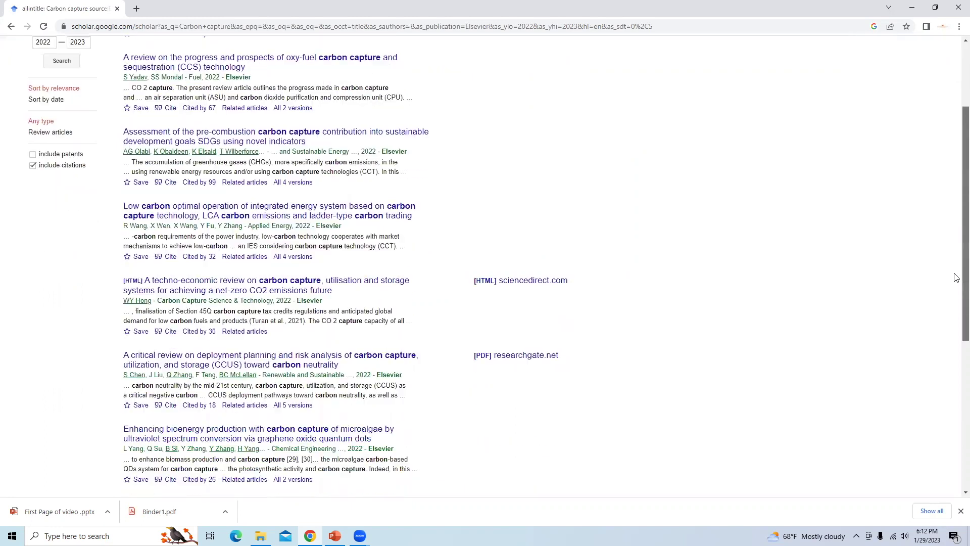
{"action": "scroll", "coordinate": [956, 277], "scroll_direction": "down", "scroll_amount": 5}
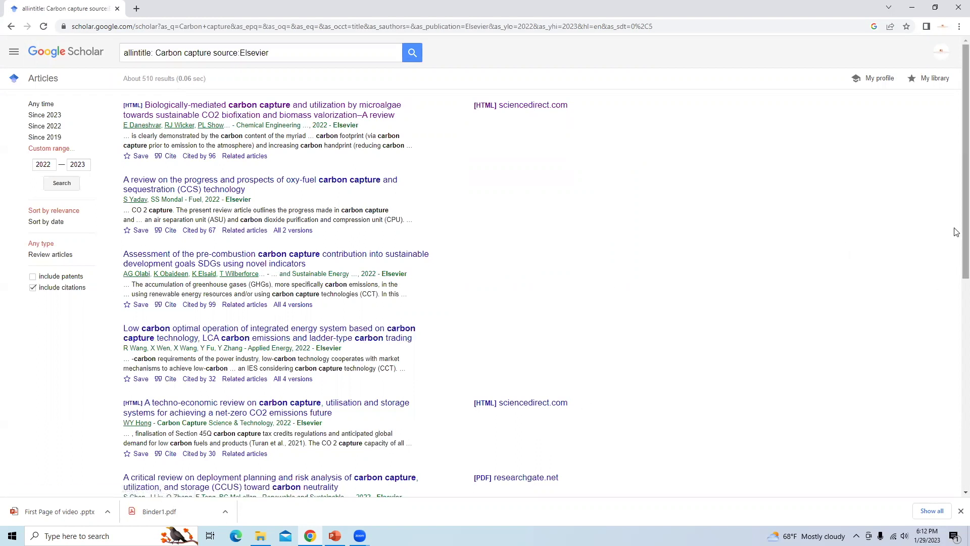
{"action": "scroll", "coordinate": [954, 230], "scroll_direction": "down", "scroll_amount": 1}
{"action": "scroll", "coordinate": [954, 230], "scroll_direction": "up", "scroll_amount": 1}
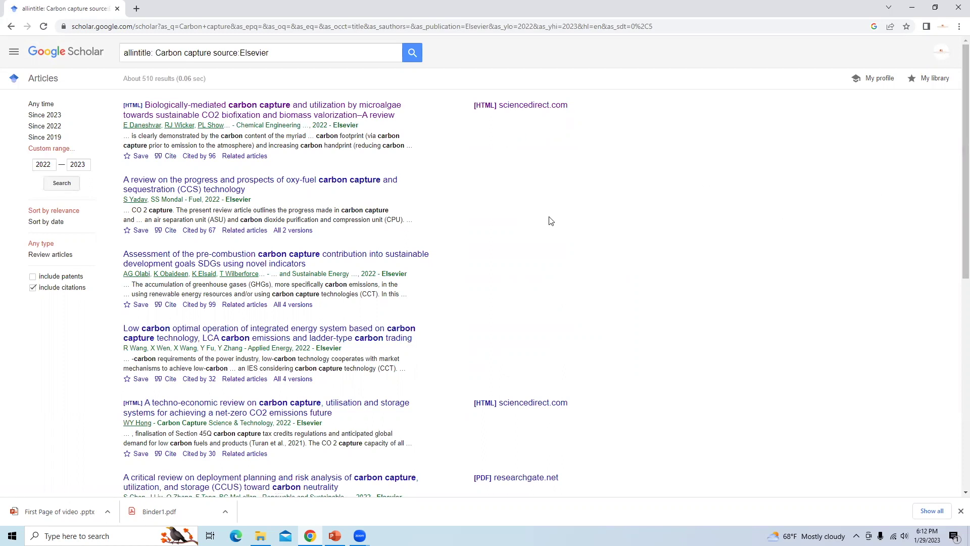
- Open the first result's ScienceDirect article in a new tab and view it as a PDF
{"action": "triple_click", "coordinate": [467, 109]}
{"action": "left_click", "coordinate": [404, 118]}
{"action": "right_click", "coordinate": [522, 110]}
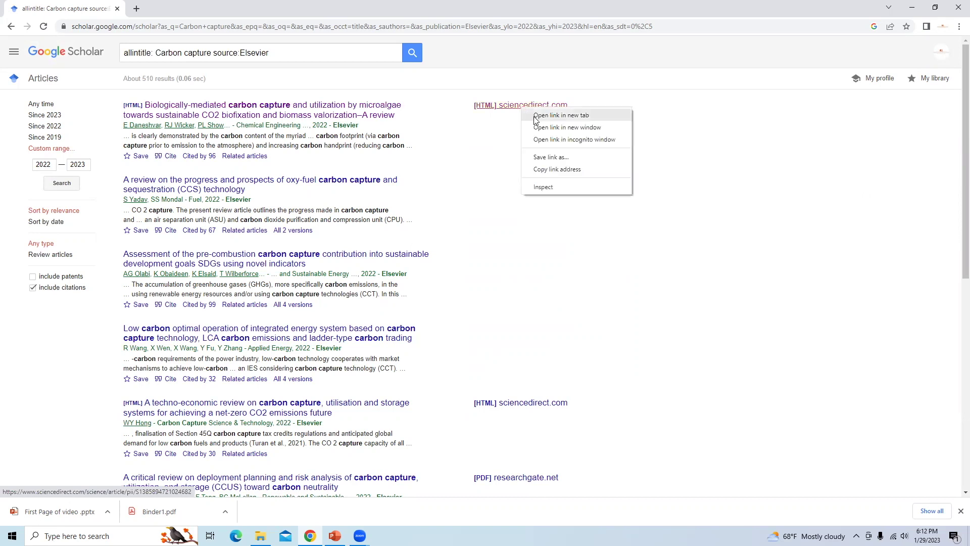
{"action": "left_click", "coordinate": [536, 116]}
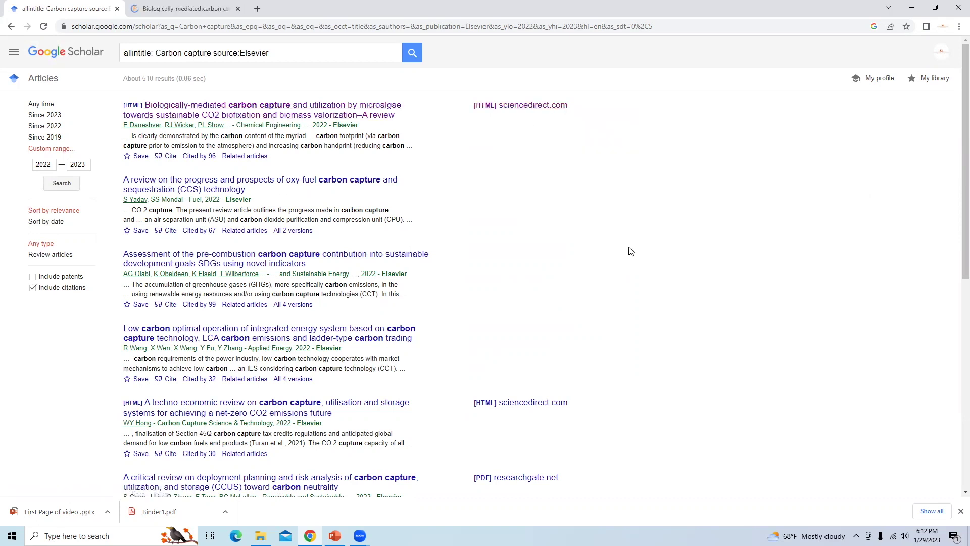
{"action": "left_click", "coordinate": [187, 14]}
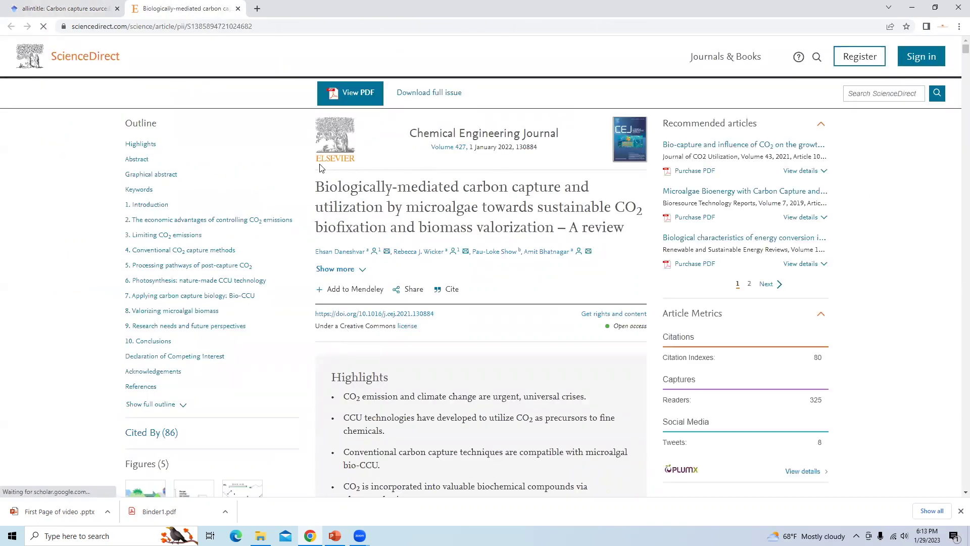
{"action": "left_click", "coordinate": [355, 100]}
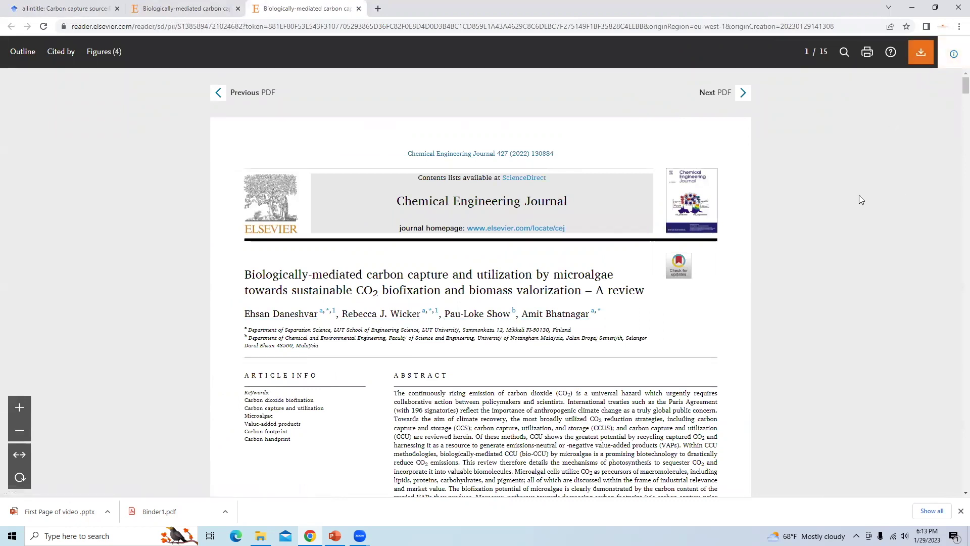
- Download the microalgae review PDF and return to the Google Scholar results tab
{"action": "left_click", "coordinate": [960, 510]}
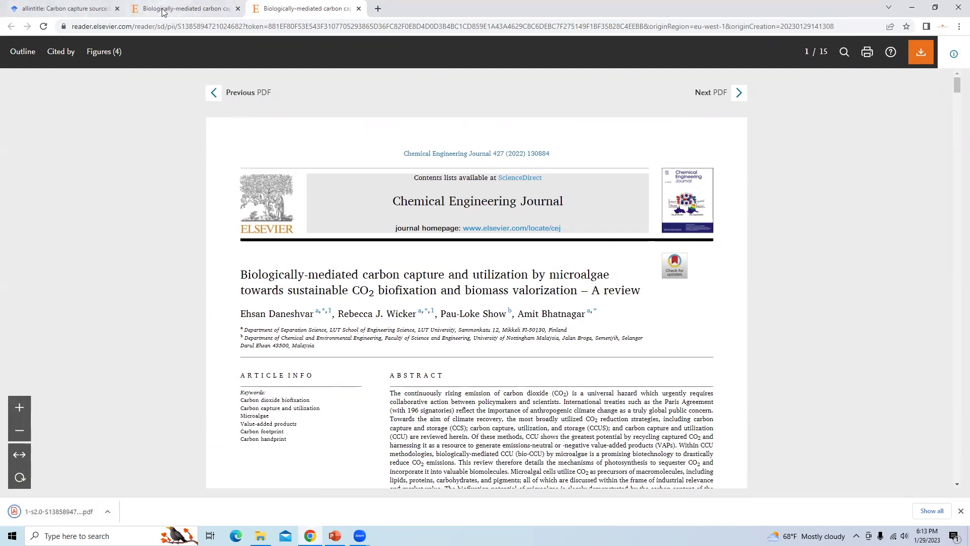
{"action": "left_click", "coordinate": [186, 17]}
{"action": "left_click", "coordinate": [89, 8]}
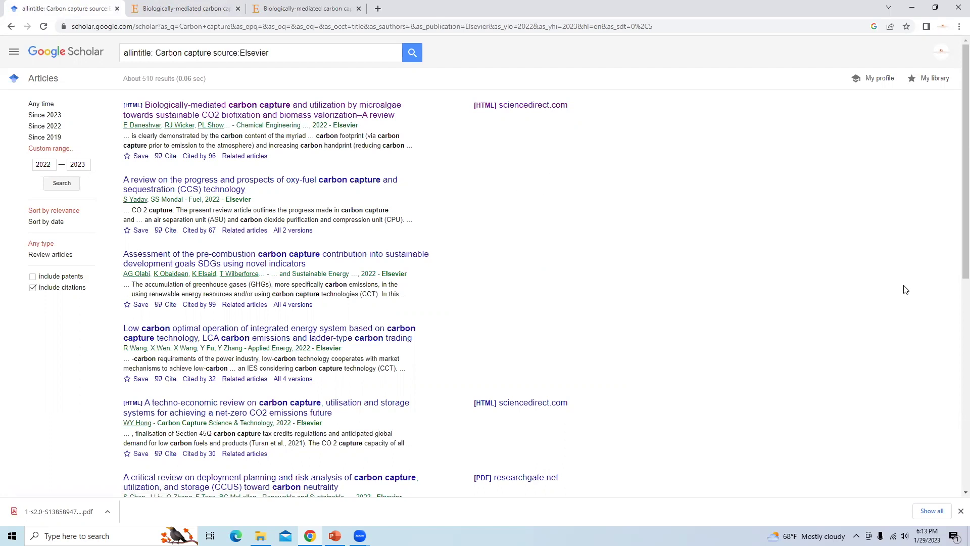
{"action": "scroll", "coordinate": [956, 261], "scroll_direction": "down", "scroll_amount": 1}
{"action": "scroll", "coordinate": [955, 265], "scroll_direction": "down", "scroll_amount": 1}
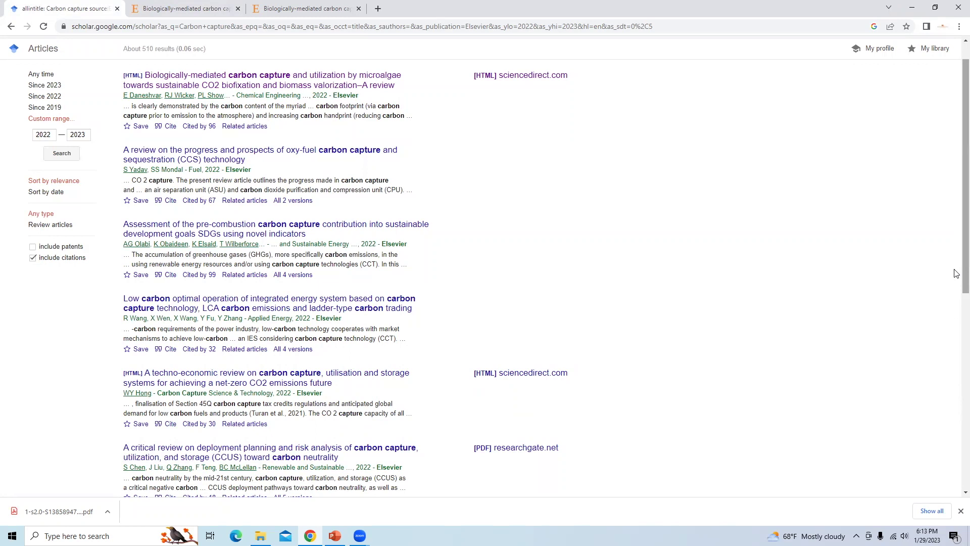
{"action": "scroll", "coordinate": [956, 344], "scroll_direction": "down", "scroll_amount": 3}
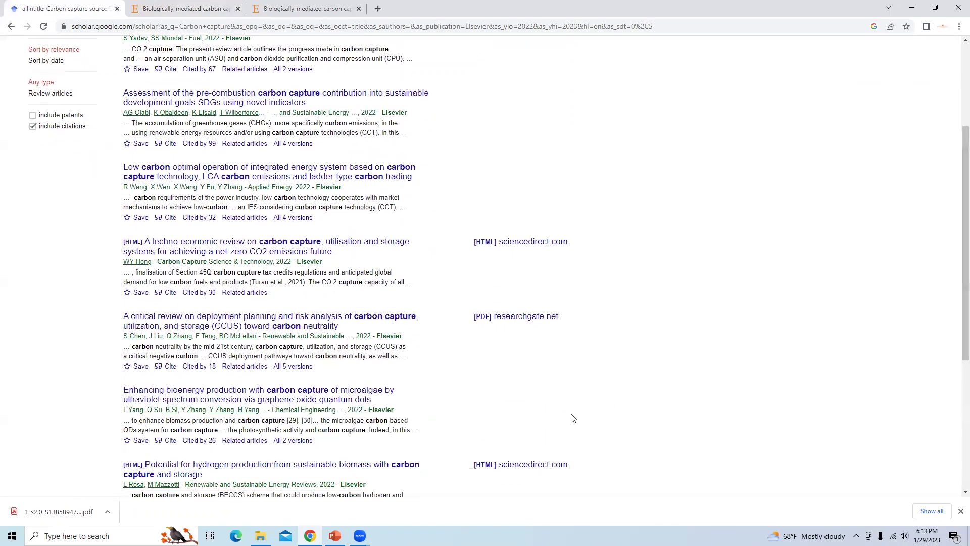